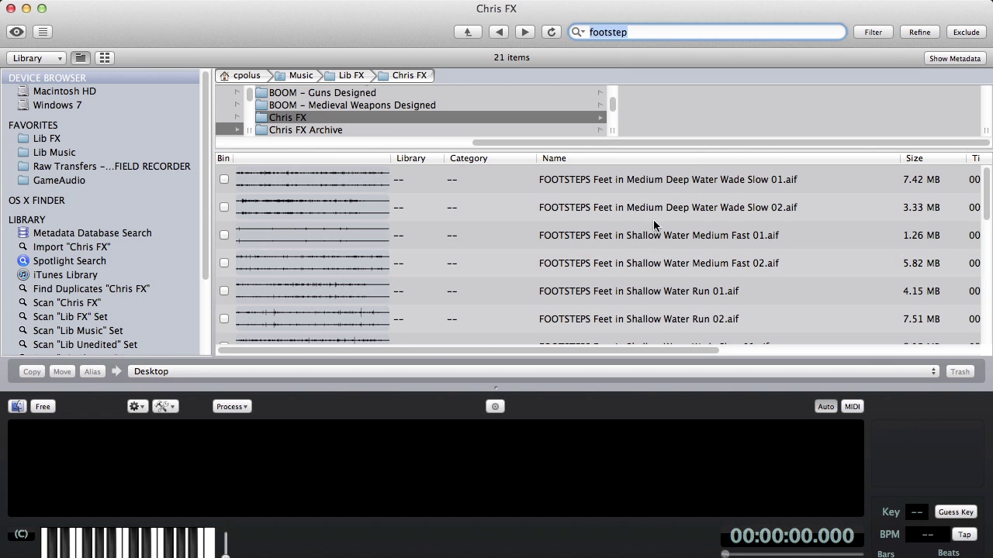
Step: Audition the Shallow Water Medium Fast 02 and Shallow Water Run 01 footstep files
click(635, 263)
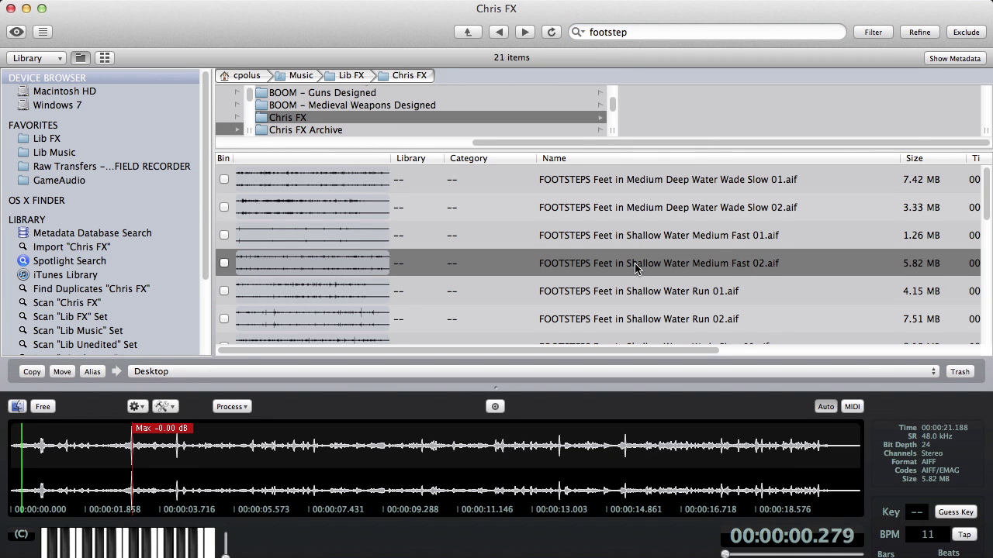
click(634, 296)
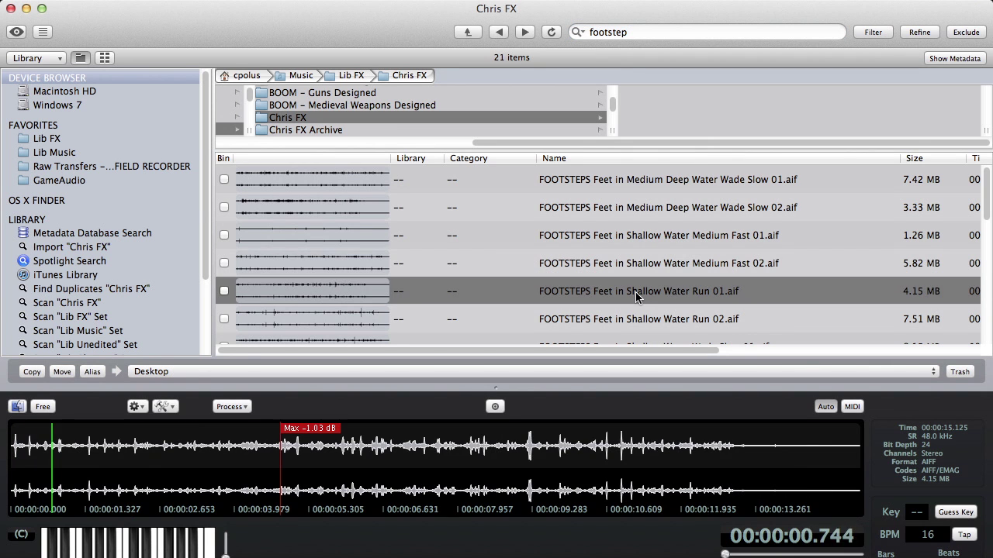
scroll(634, 296, down, 1)
key(space)
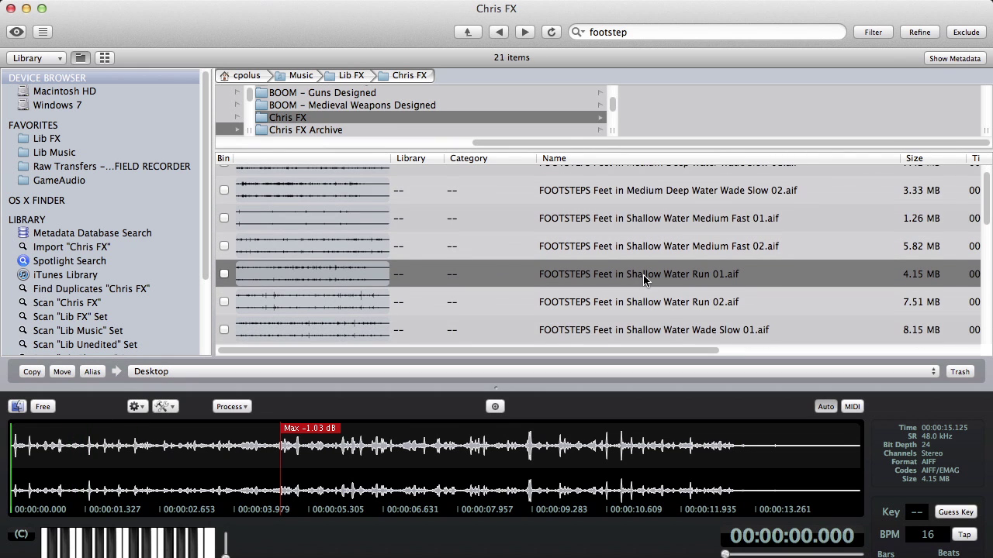
scroll(643, 276, down, 5)
Step: Preview Shoes on Gravel Dirt Road Run 01, scrubbing to about 13.9 s and 22.7 s
click(653, 262)
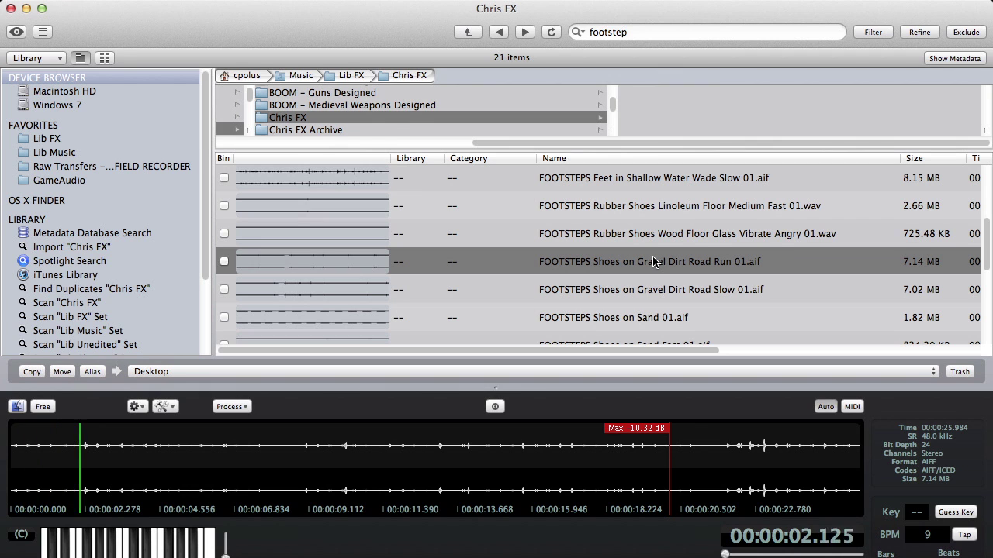
click(467, 484)
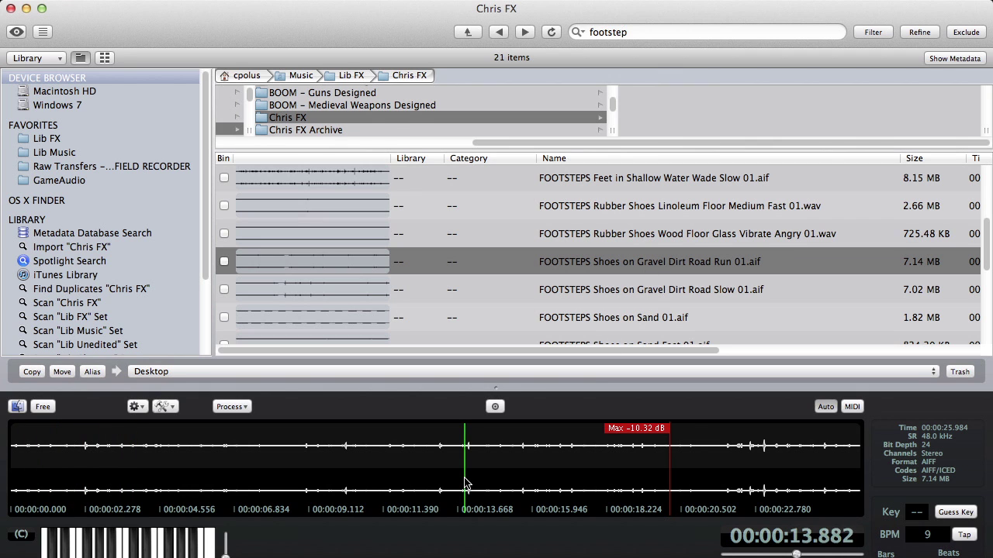
click(753, 468)
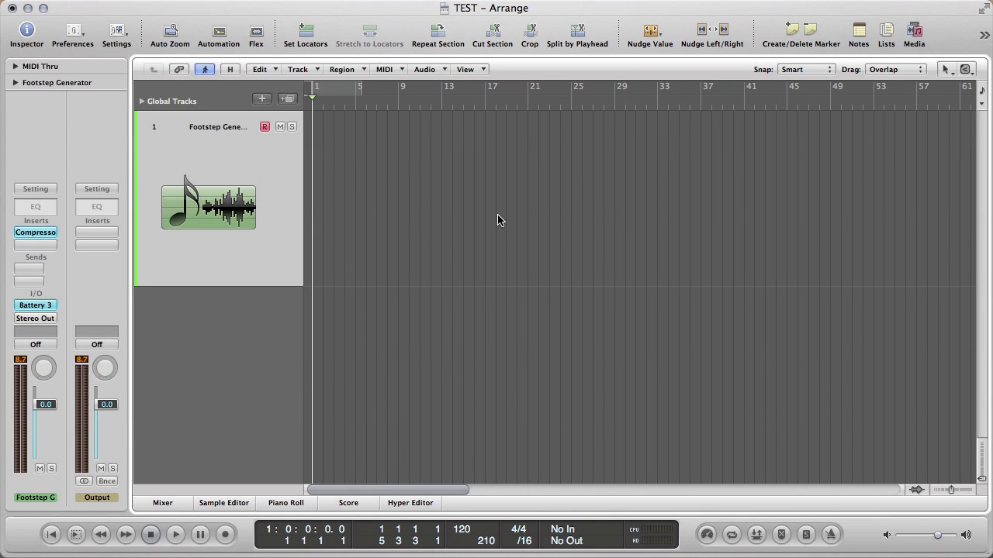
Step: Open the Battery 3 plugin and step through empty cells A2–A6, returning to A1
click(35, 306)
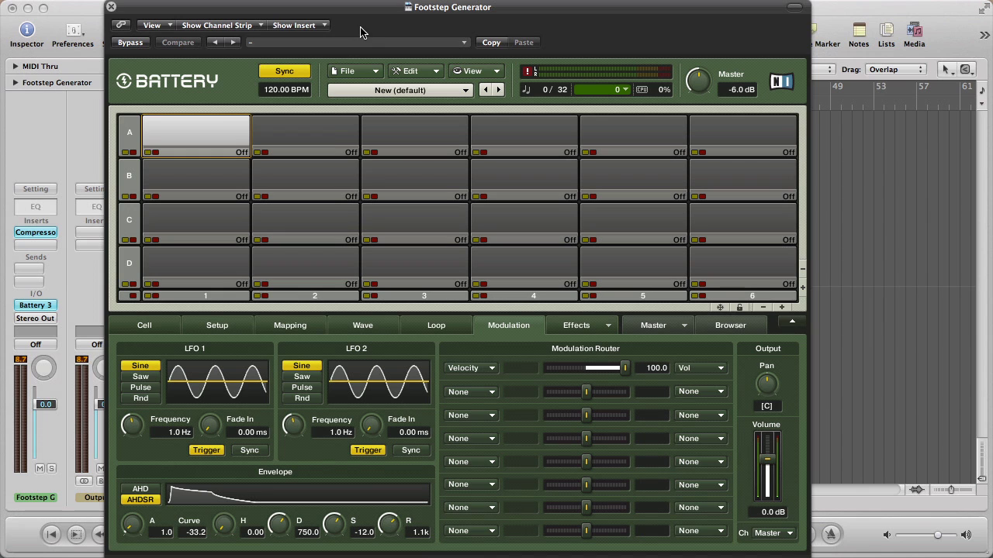
click(328, 138)
click(390, 135)
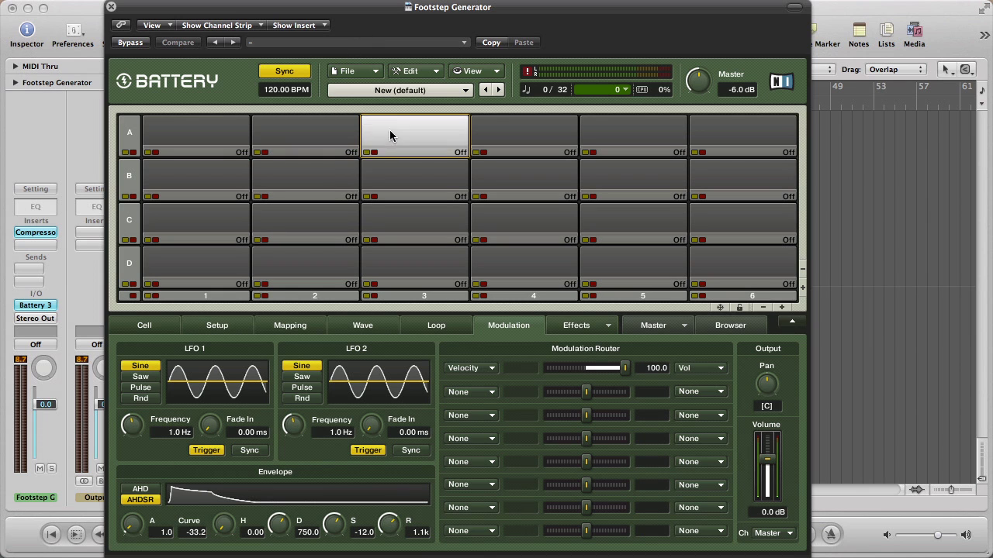
click(509, 134)
click(628, 131)
click(723, 128)
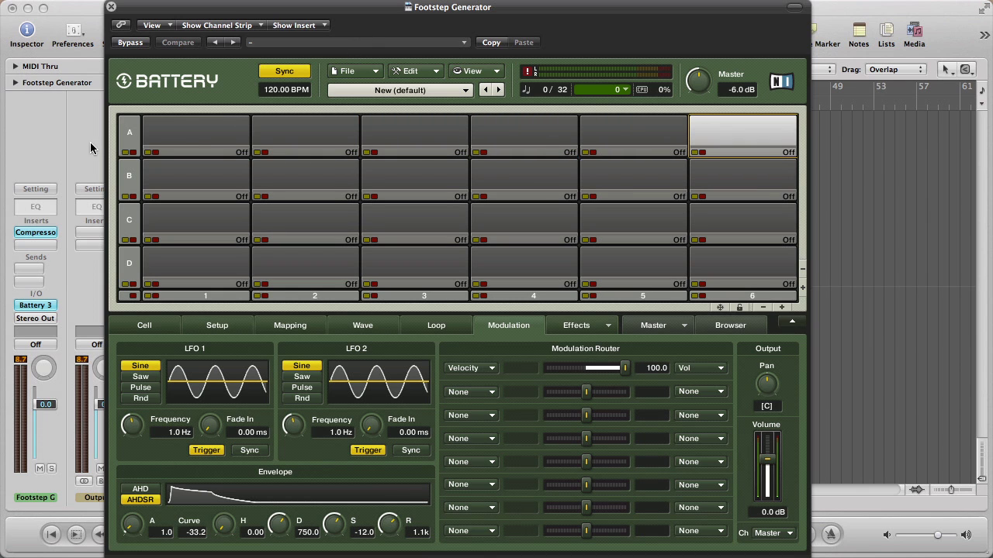
click(195, 134)
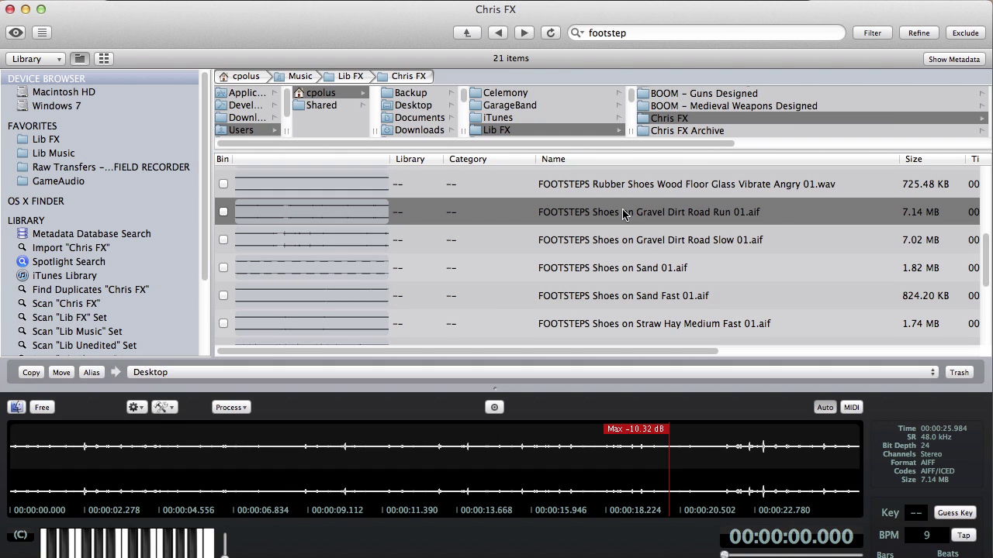
Step: Preview the gravel clip, then drag Shoes on Gravel Dirt Road Run 01.aif onto cell A1
key(space)
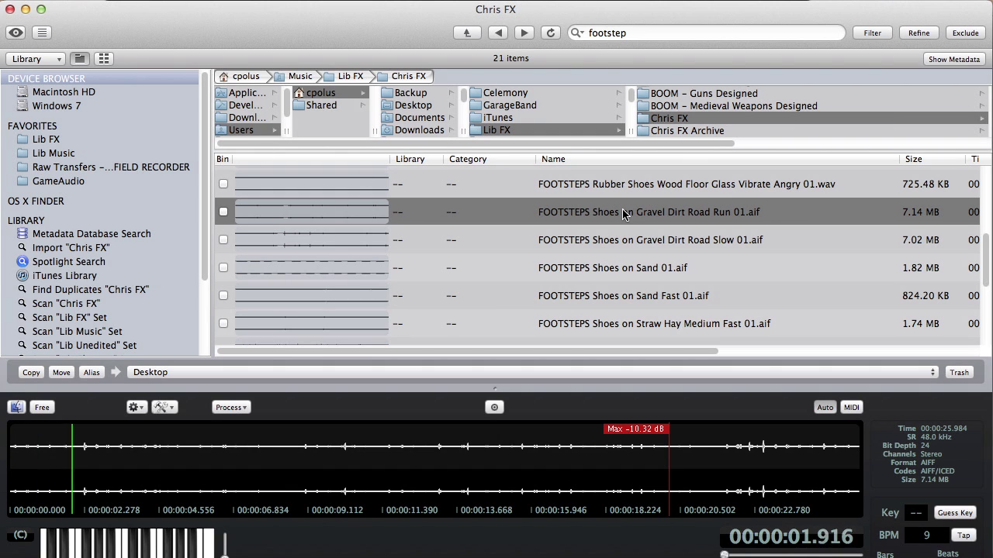
key(space)
drag(621, 214, 215, 141)
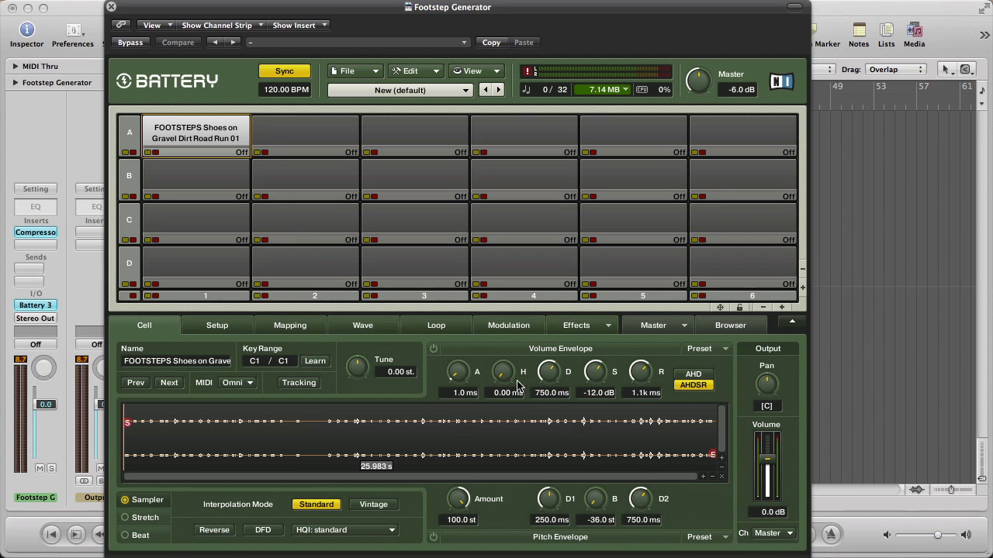
Step: Roughly trim A1's sample end to about 3.66 s, audition it, then zoom in and shorten further
drag(710, 454, 200, 448)
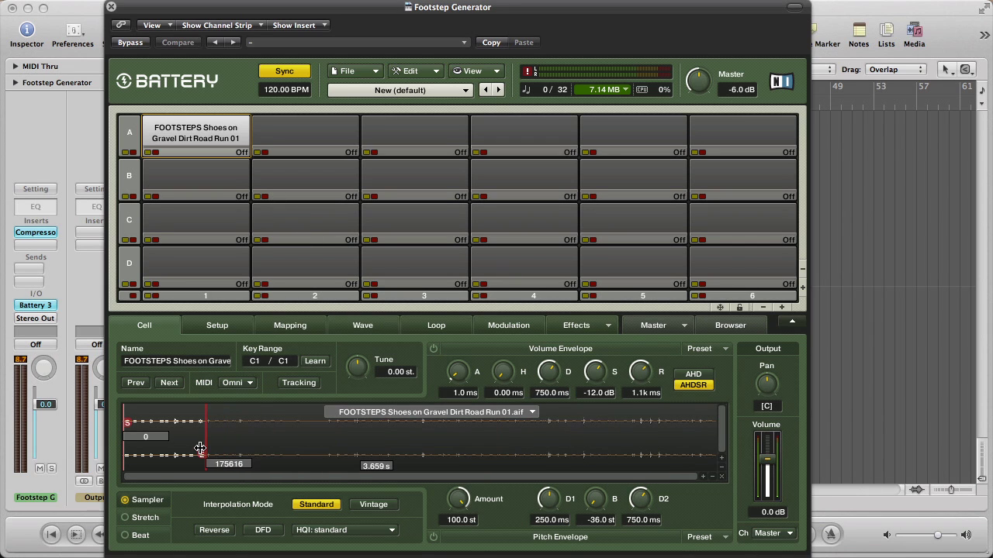
click(183, 137)
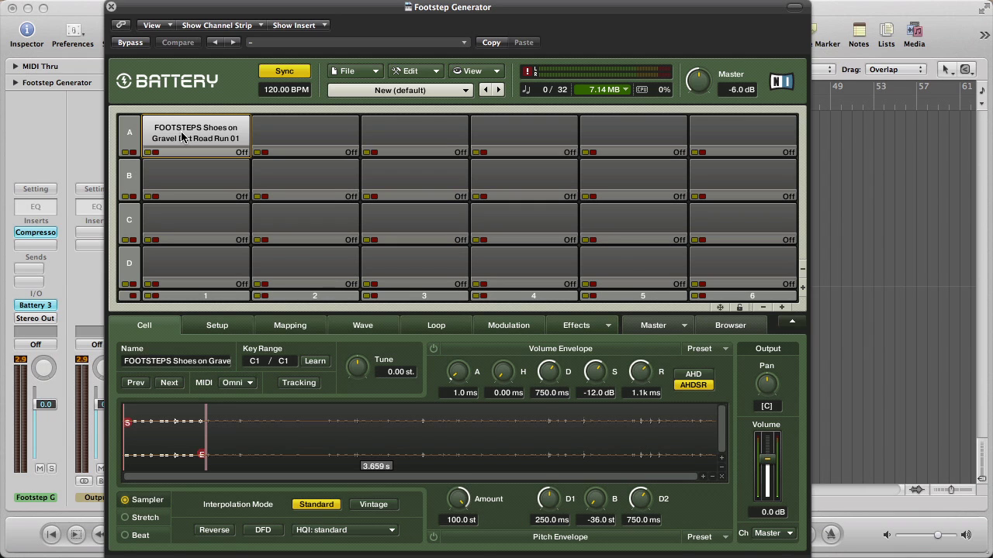
mouse_move(269, 437)
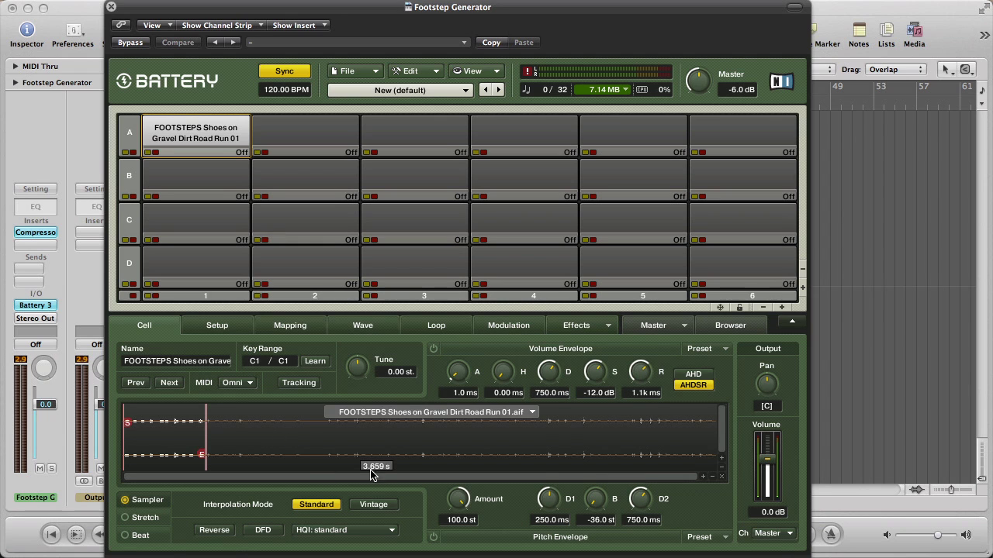
click(703, 476)
click(702, 476)
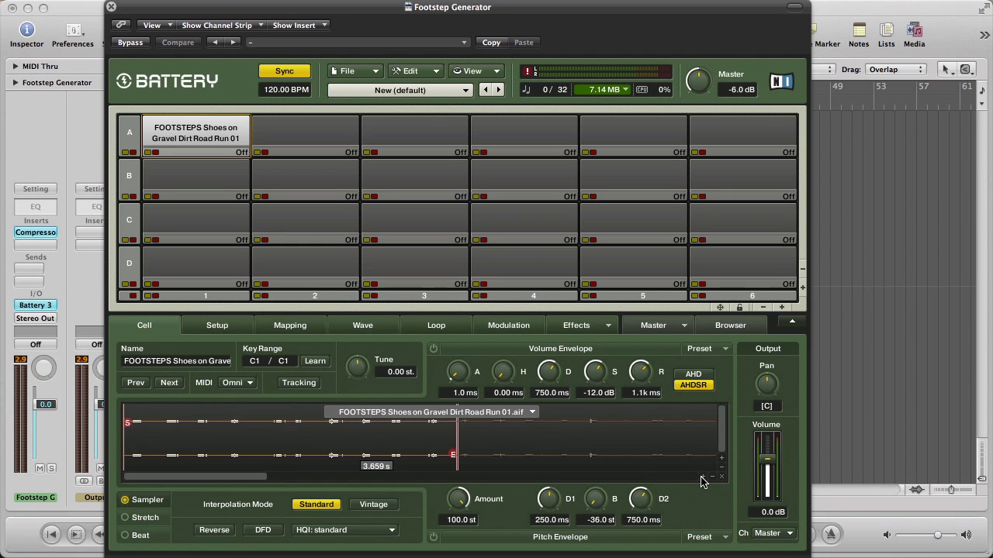
drag(456, 455, 157, 464)
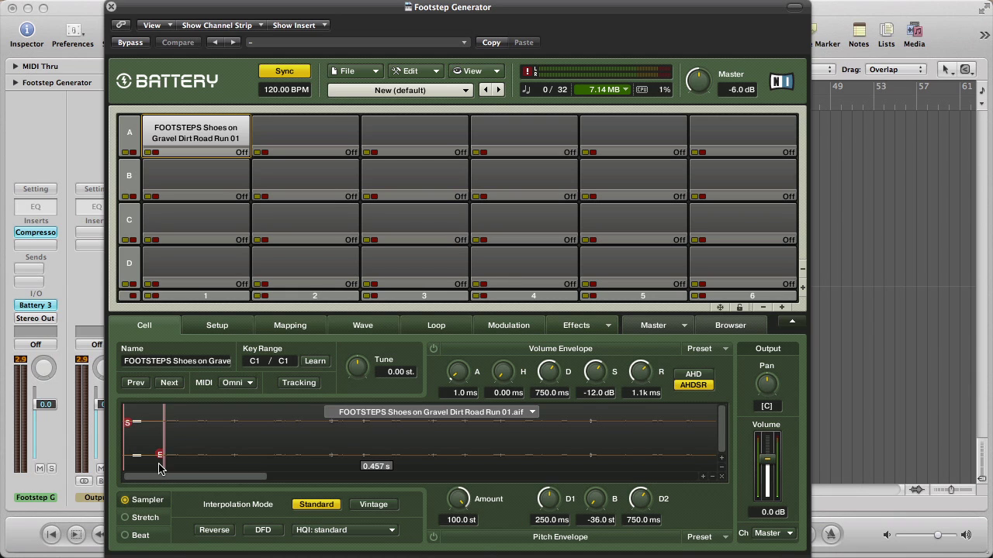
Step: Fine-tune A1's start and end markers to a single 0.377 s footstep and audition it
click(703, 476)
click(703, 478)
drag(128, 423, 164, 422)
mouse_move(287, 455)
mouse_down()
mouse_move(301, 452)
mouse_move(291, 454)
mouse_up()
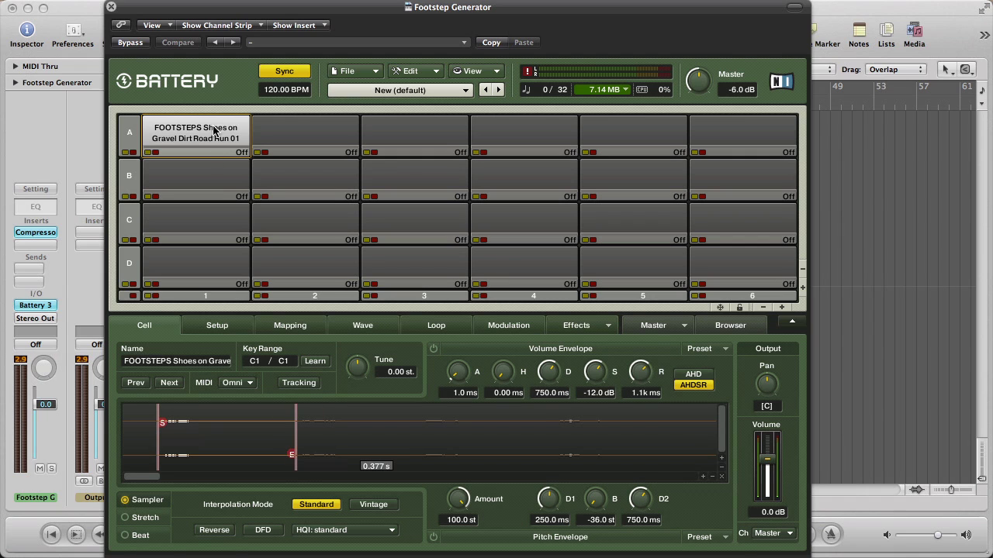
click(214, 130)
click(214, 130)
click(215, 130)
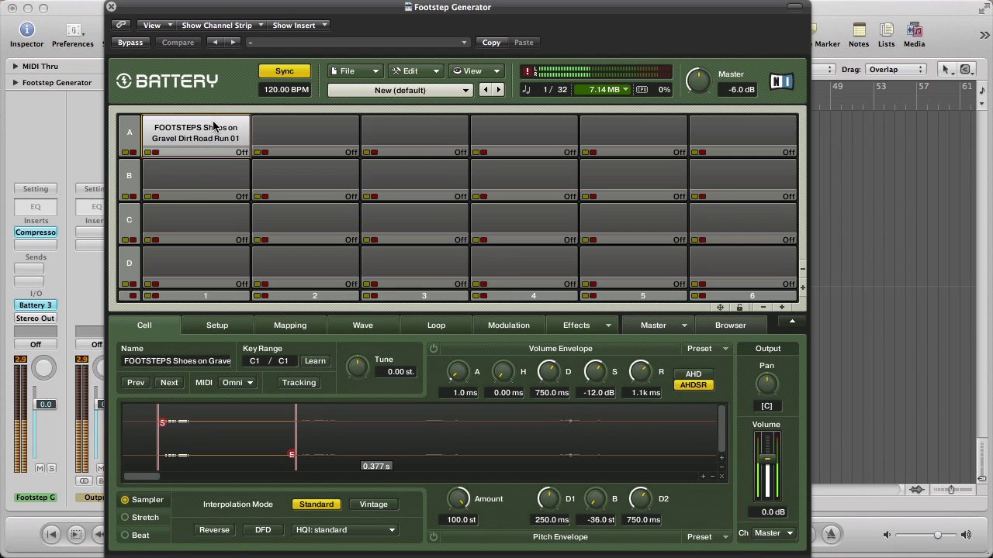
Step: Copy cell A1 and paste the footstep into cell A2
right_click(196, 138)
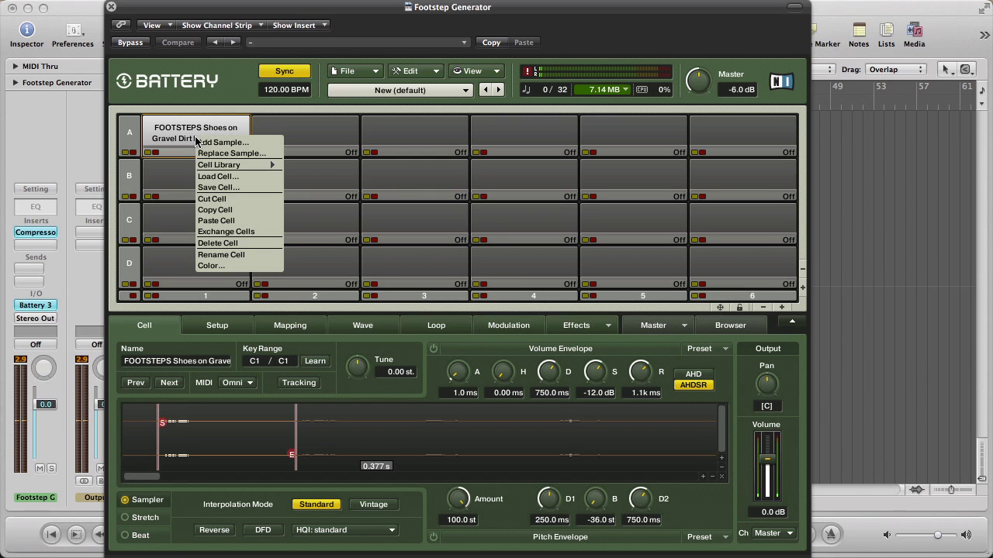
click(206, 210)
click(299, 140)
right_click(300, 139)
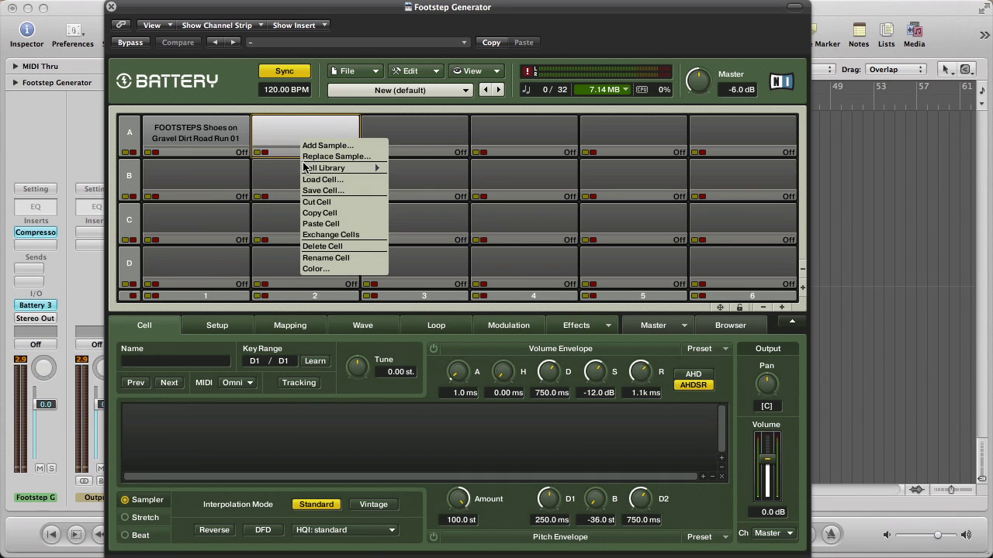
click(314, 223)
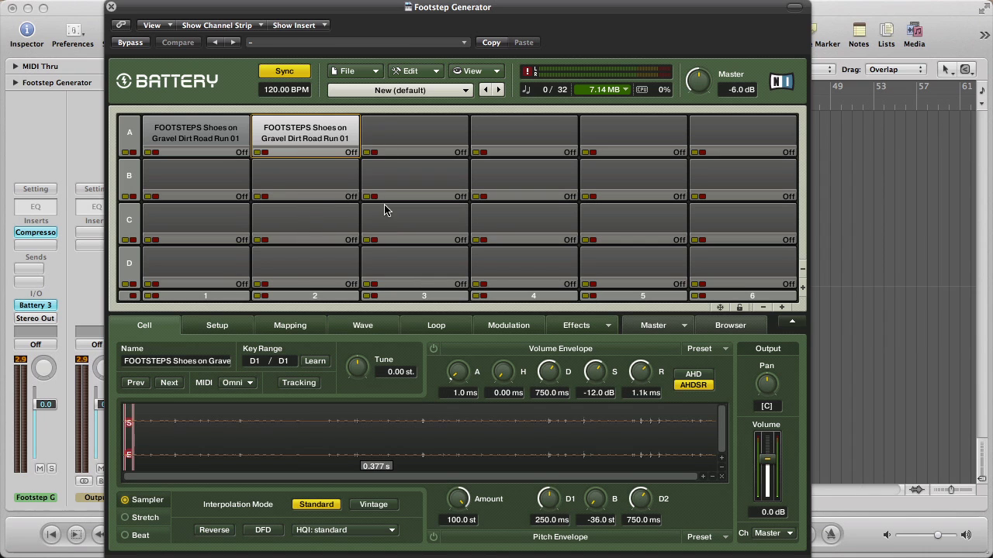
Step: Trim cell A2 to a later 0.343 s footstep and audition it
click(702, 477)
click(702, 477)
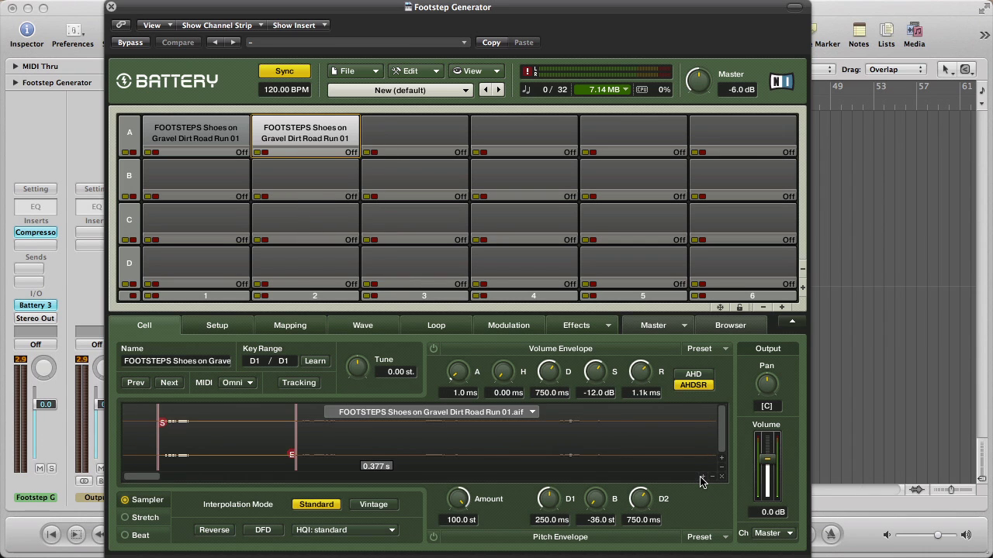
drag(266, 457, 419, 452)
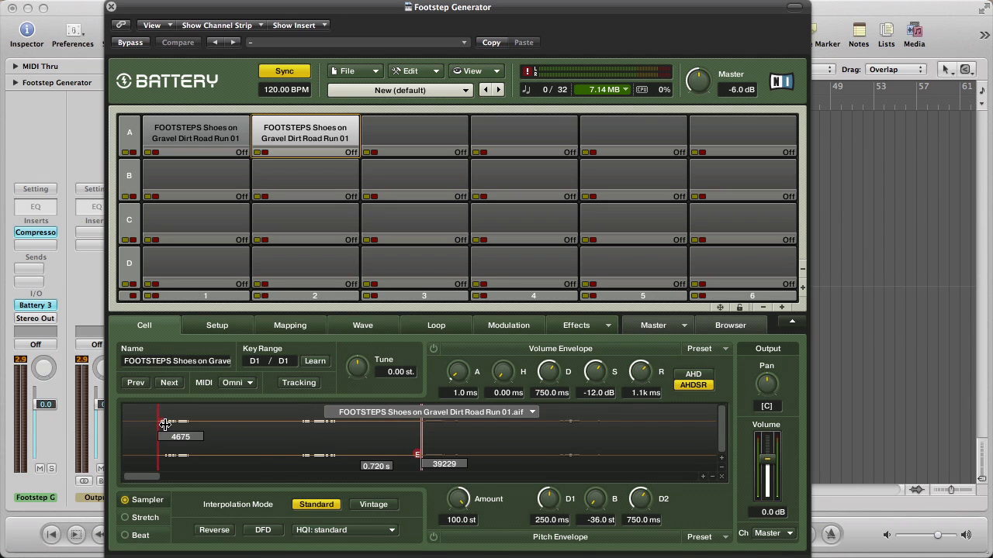
drag(163, 424, 304, 435)
click(296, 140)
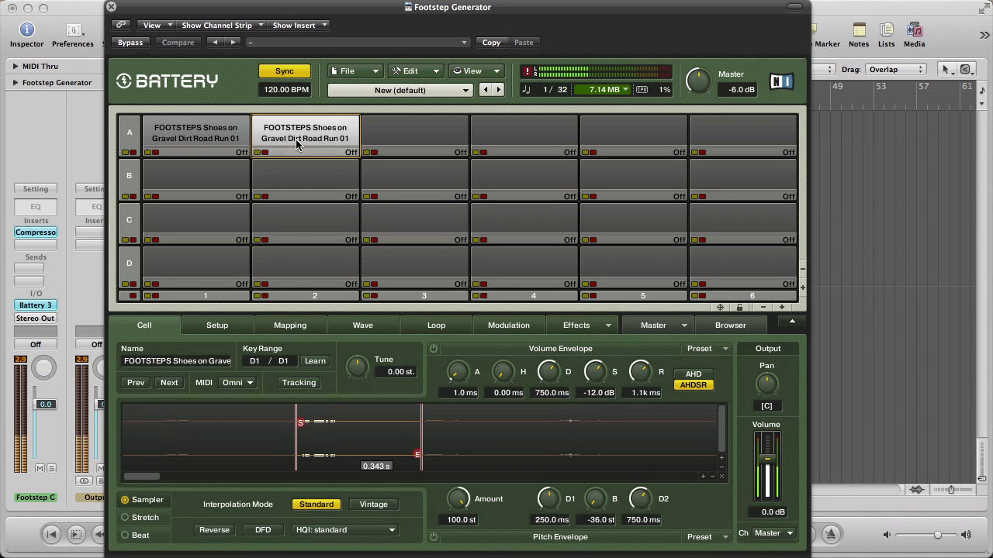
click(295, 140)
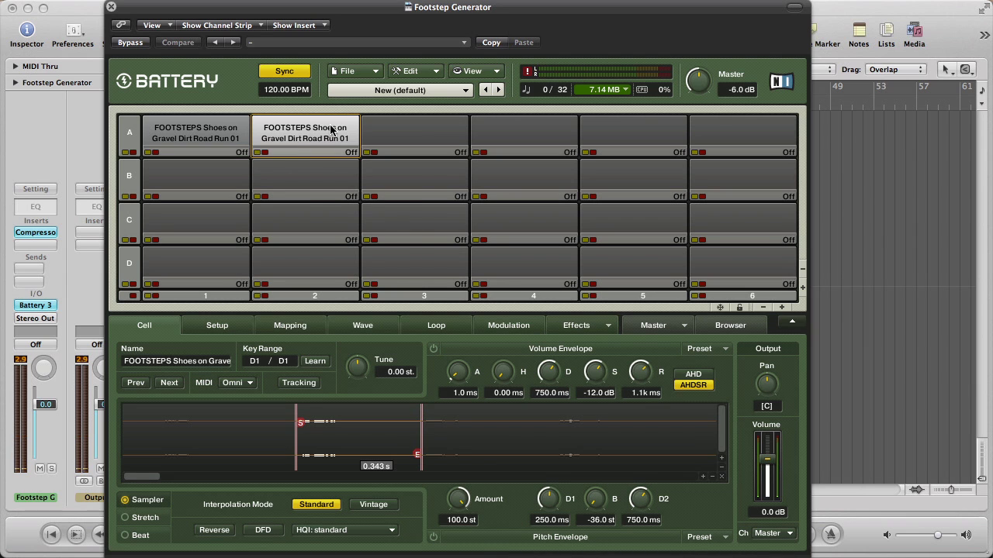
Step: Paste the footstep into cell A3 and trim it to a later 0.358 s step
right_click(399, 123)
click(410, 208)
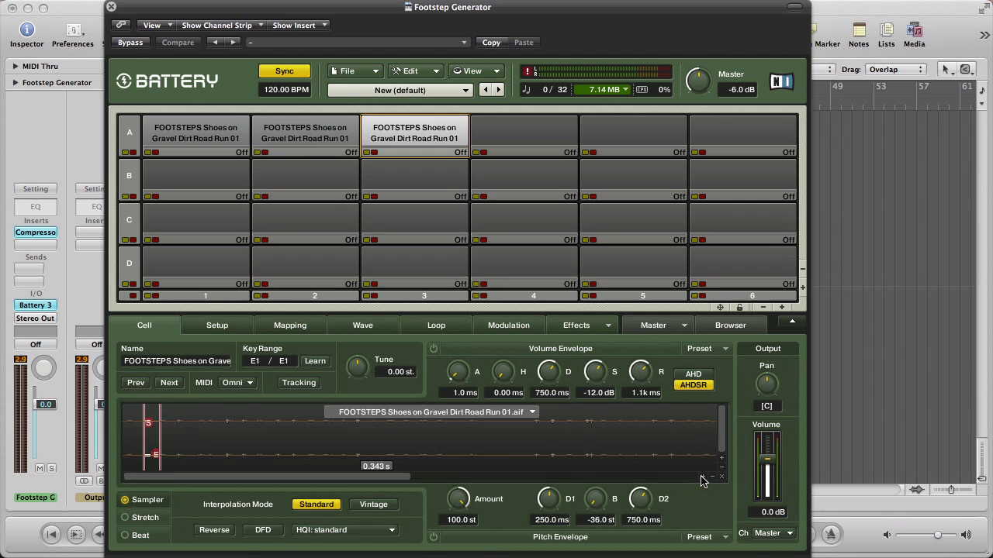
drag(419, 454, 549, 458)
drag(299, 443, 429, 446)
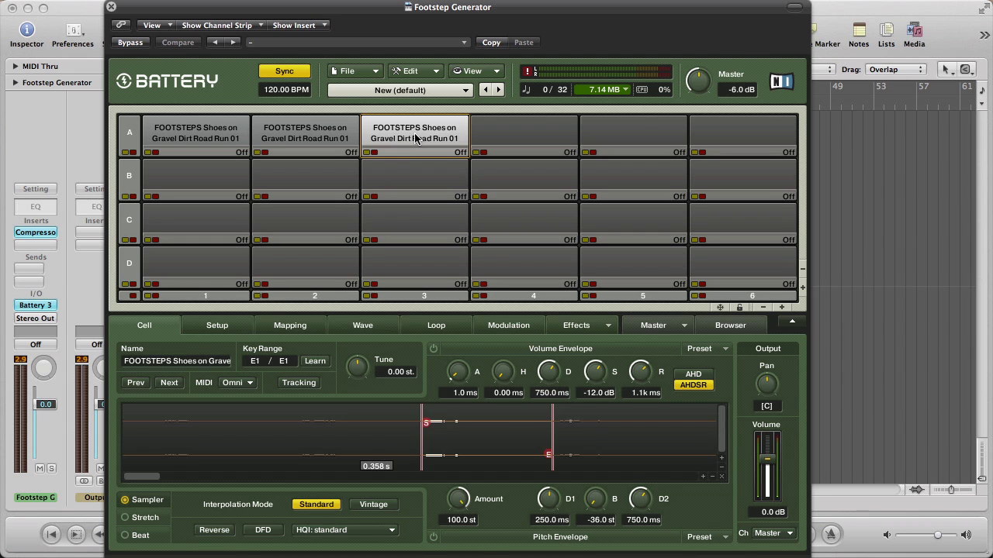
Step: Audition footstep cells A1, A2 and A3 in turn, twice through
key(Right)
key(Right)
click(221, 137)
click(287, 138)
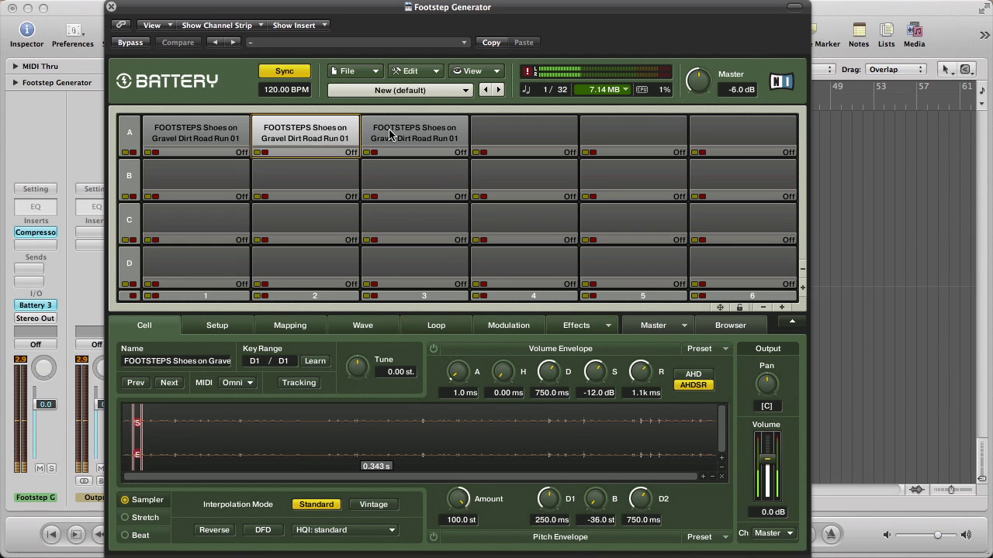
click(392, 136)
click(222, 133)
click(305, 135)
click(410, 135)
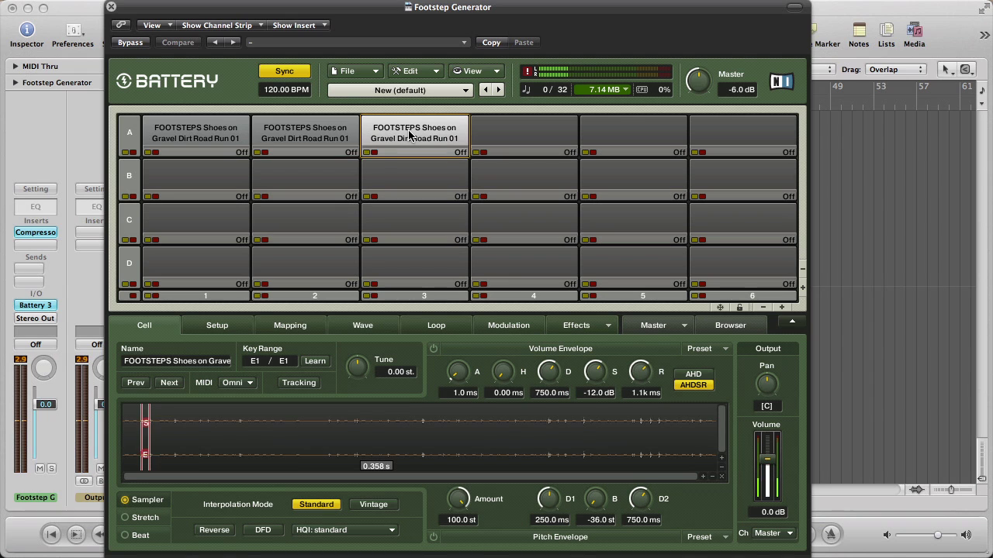
Step: Retrigger cell A1, then select all of row A and show the Modulation page
click(190, 134)
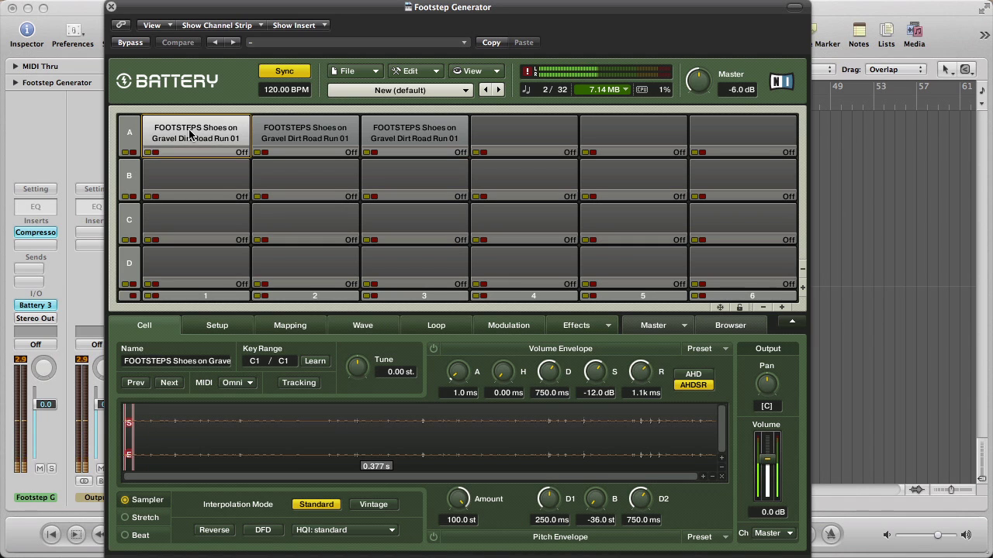
click(190, 134)
click(191, 134)
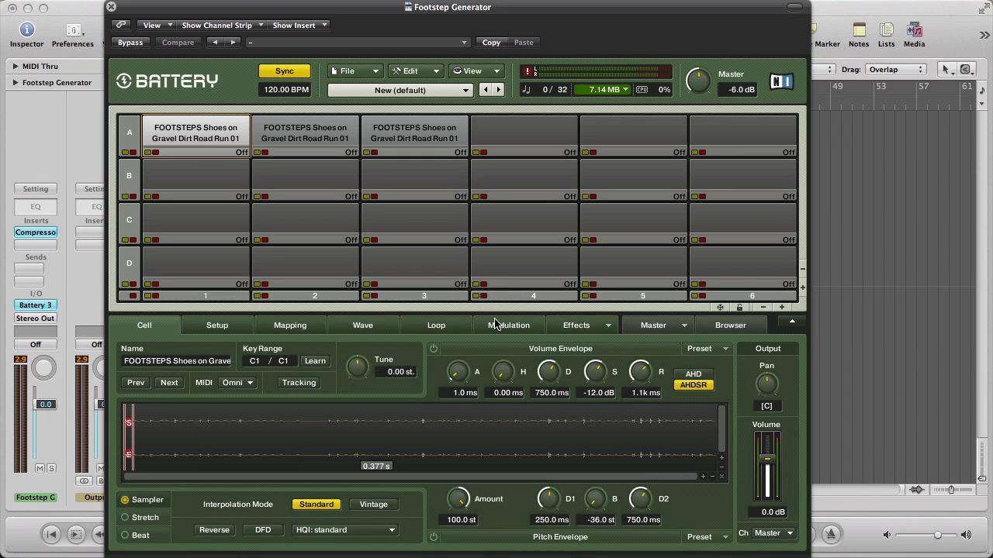
click(129, 139)
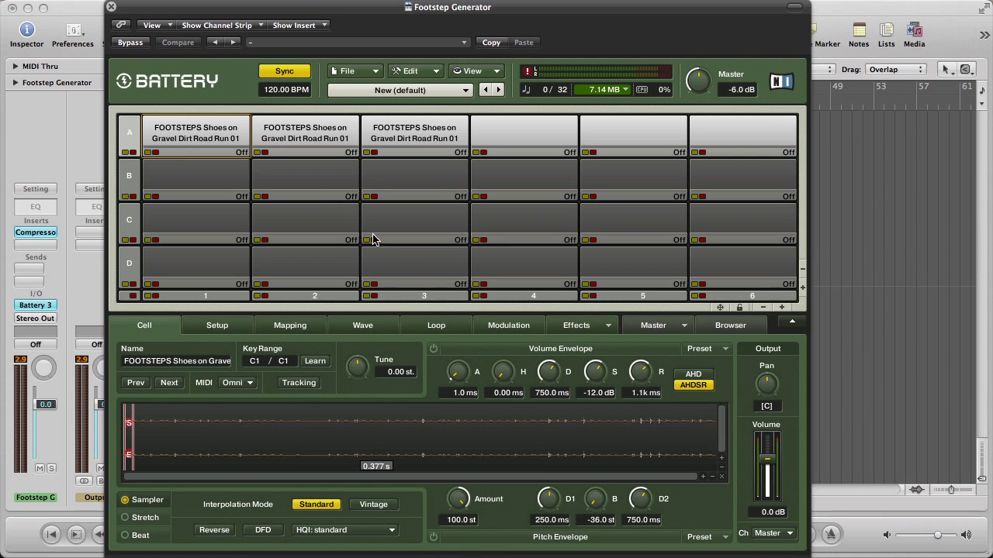
click(501, 327)
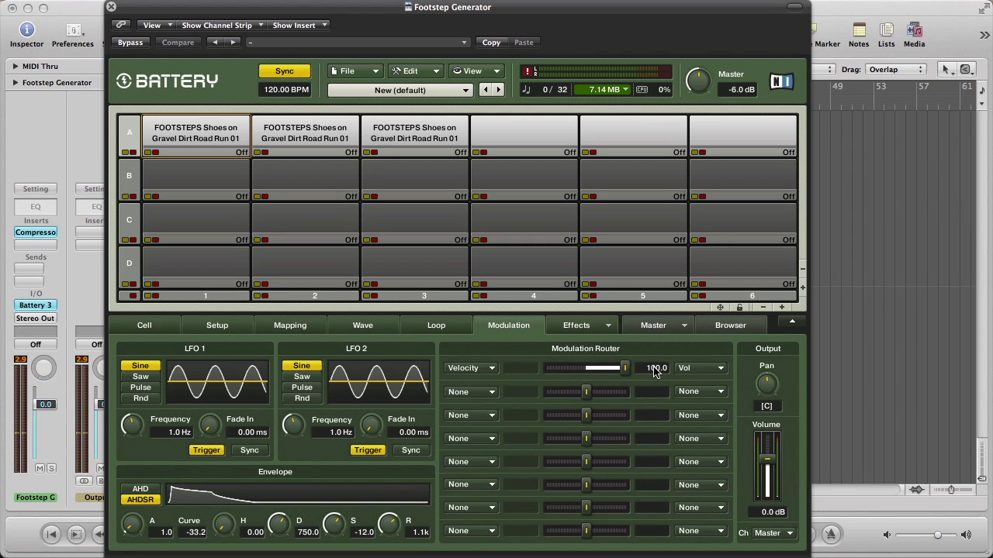
Step: Route LFO1 to Vol in modulation slot 2 with amount 50.5
click(468, 393)
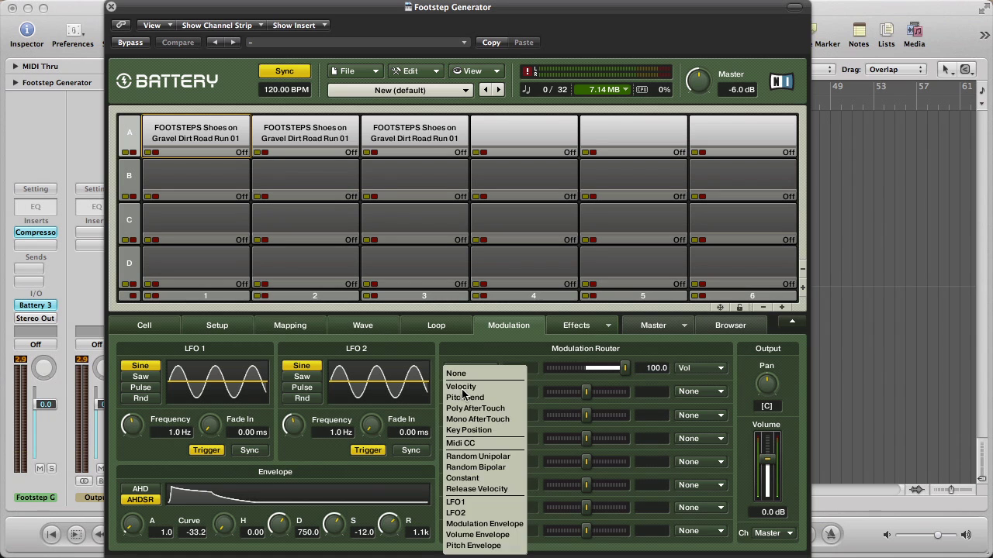
click(458, 503)
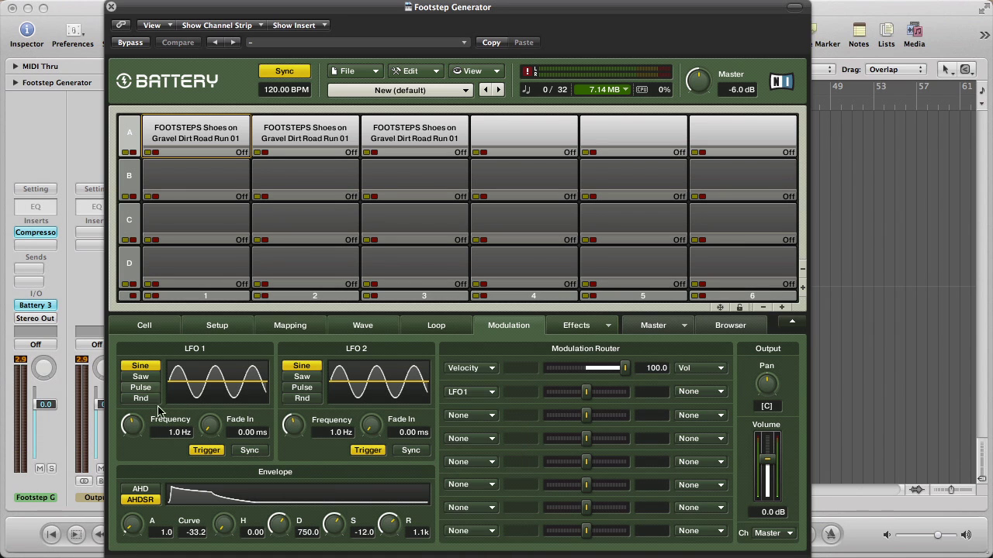
click(688, 392)
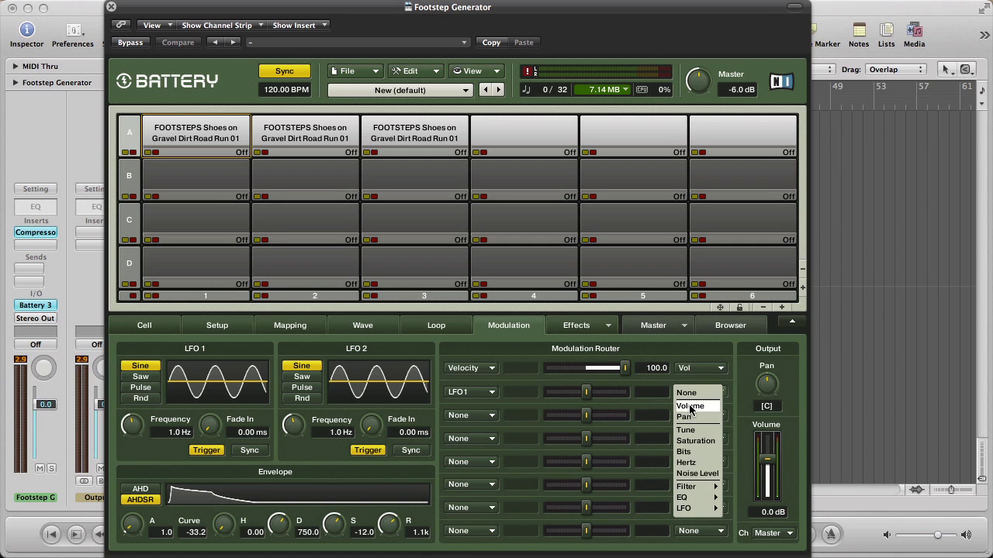
click(690, 409)
drag(625, 392, 618, 397)
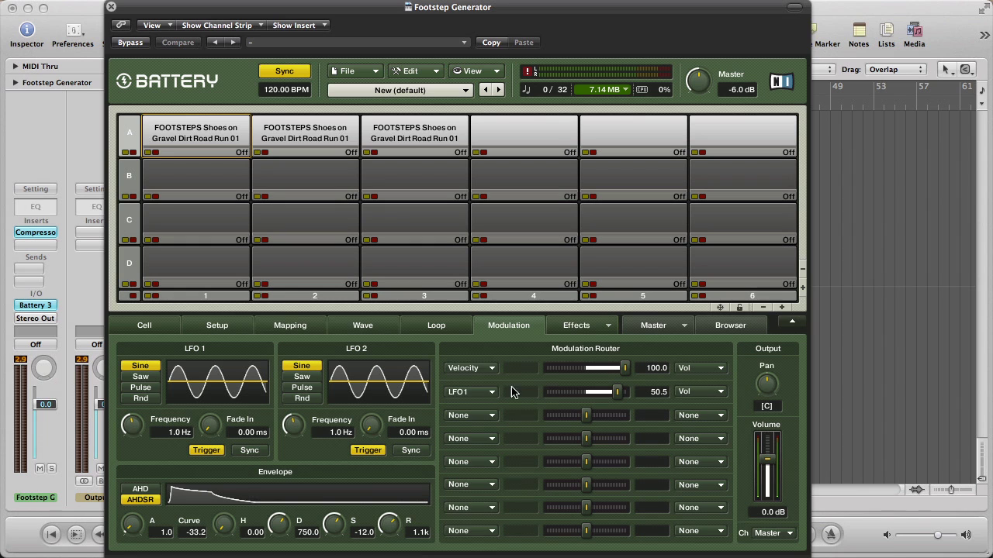
Step: Route LFO2 to Tune in modulation slot 3 with amount 5.0
click(475, 417)
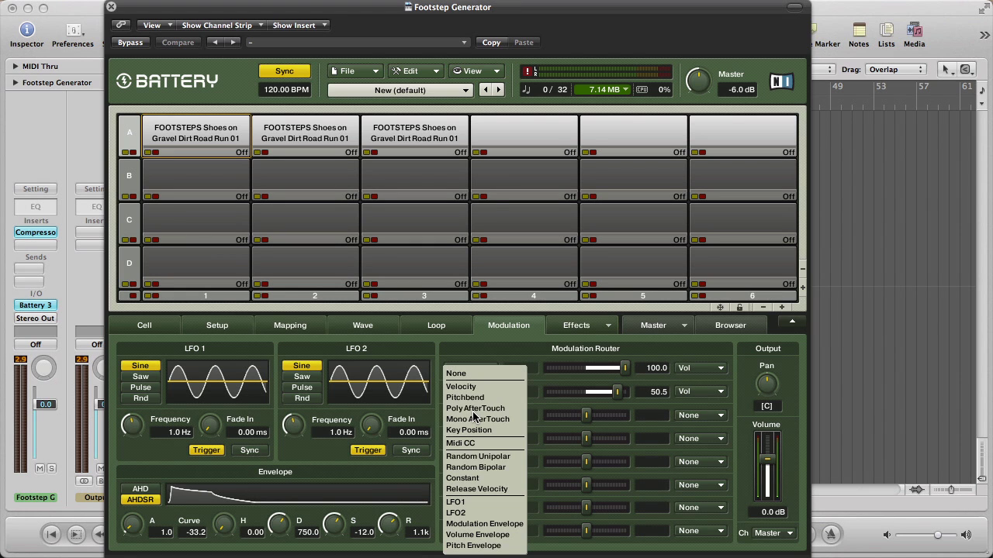
click(466, 513)
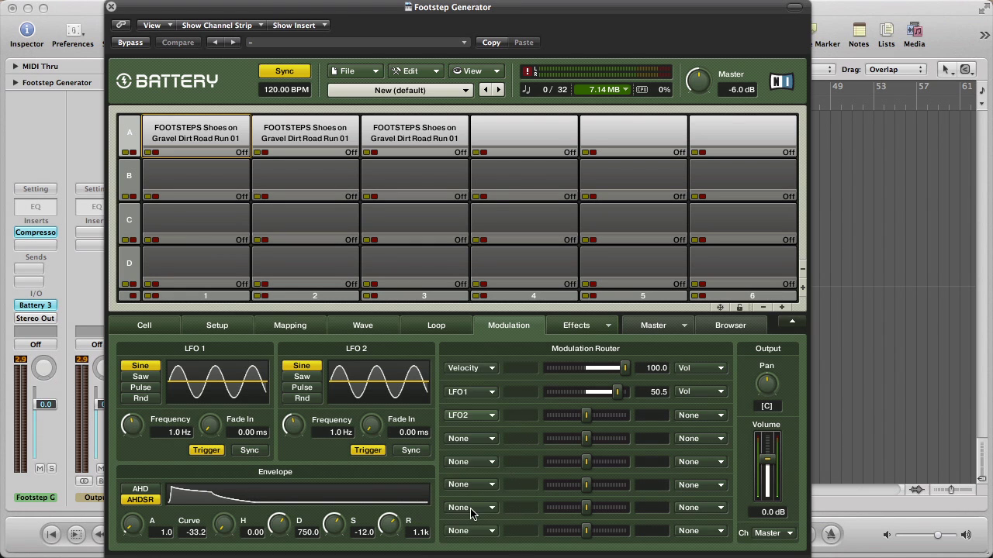
click(691, 417)
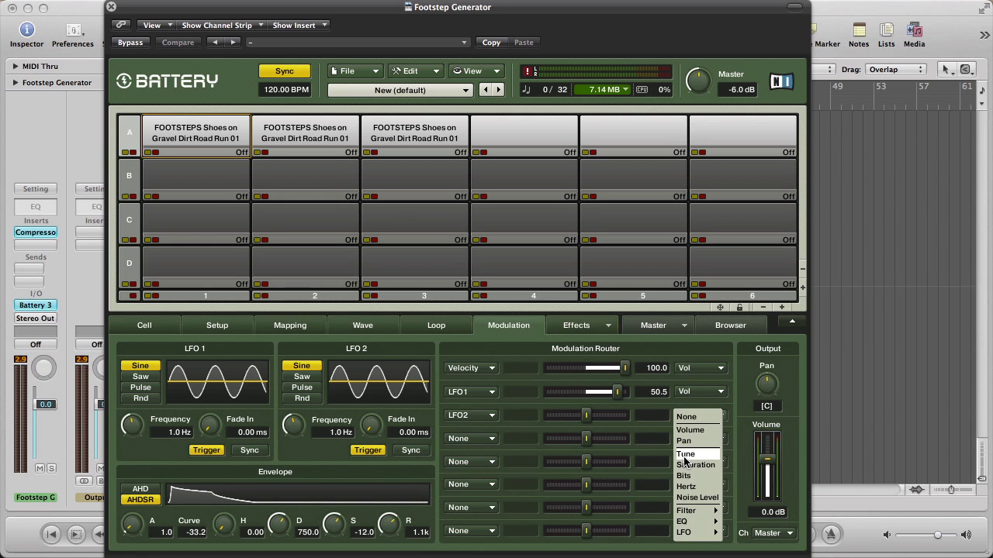
click(685, 455)
drag(586, 416, 557, 415)
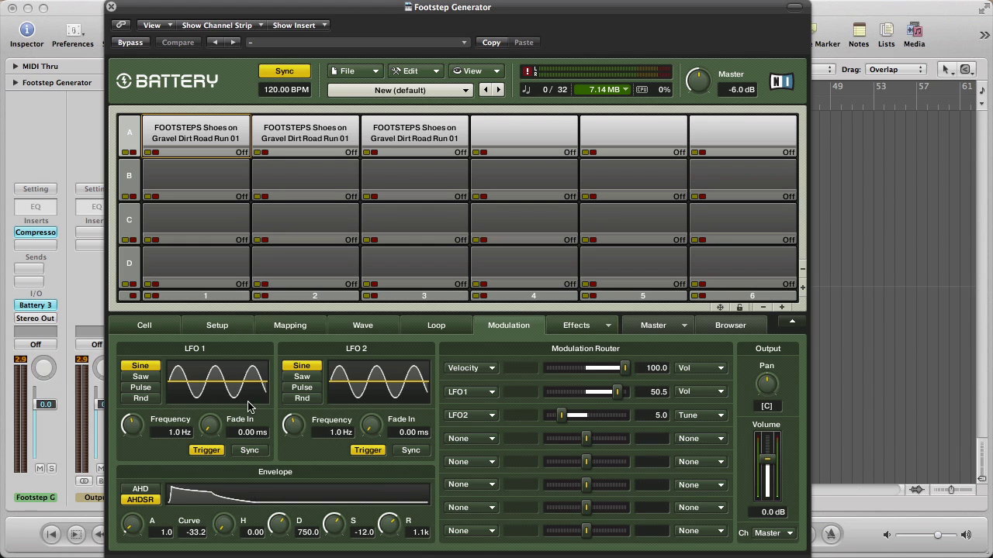
Step: Set both LFO 1 and LFO 2 to the Rnd random waveform
click(152, 399)
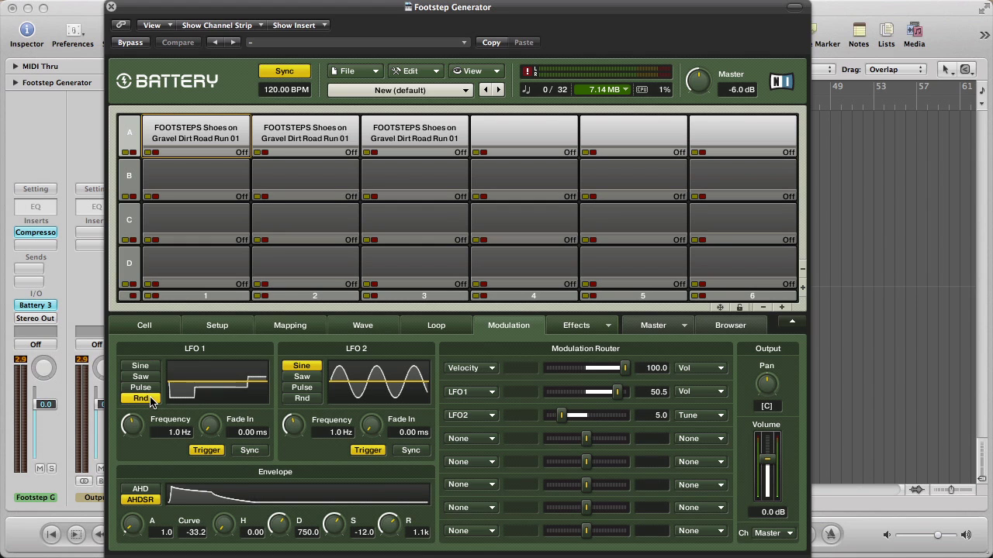
click(300, 398)
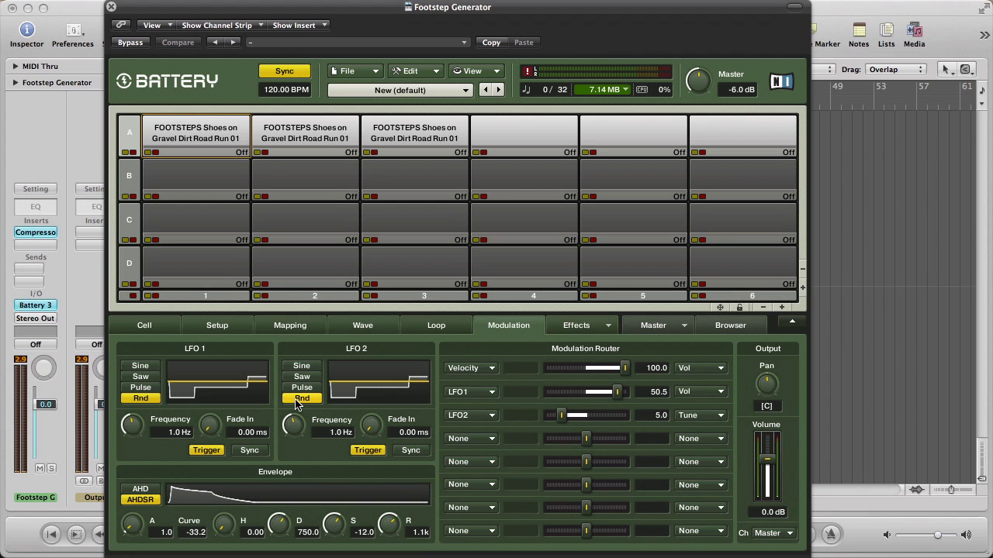
Step: Load the Footsteps.kt3 kit into Battery and close the plugin window
click(361, 72)
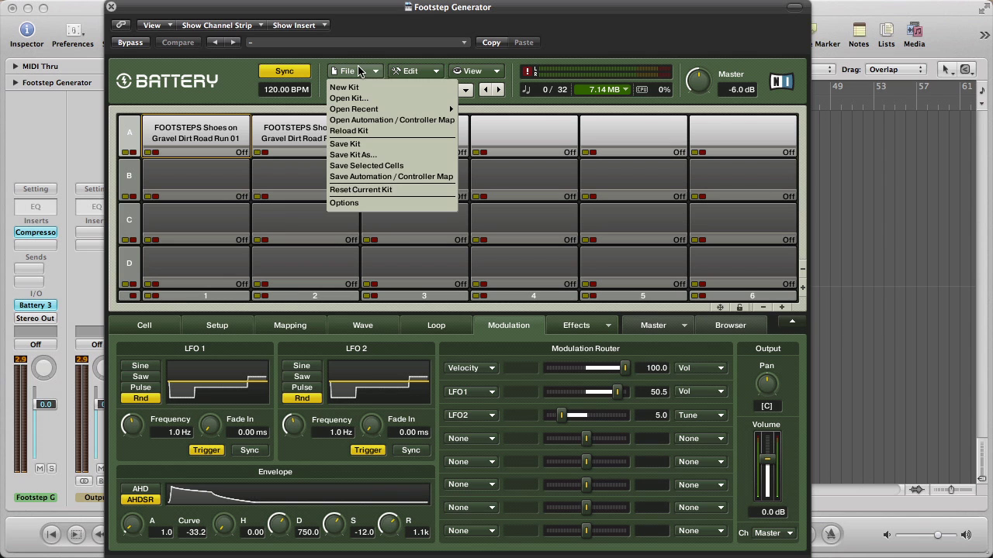
click(364, 98)
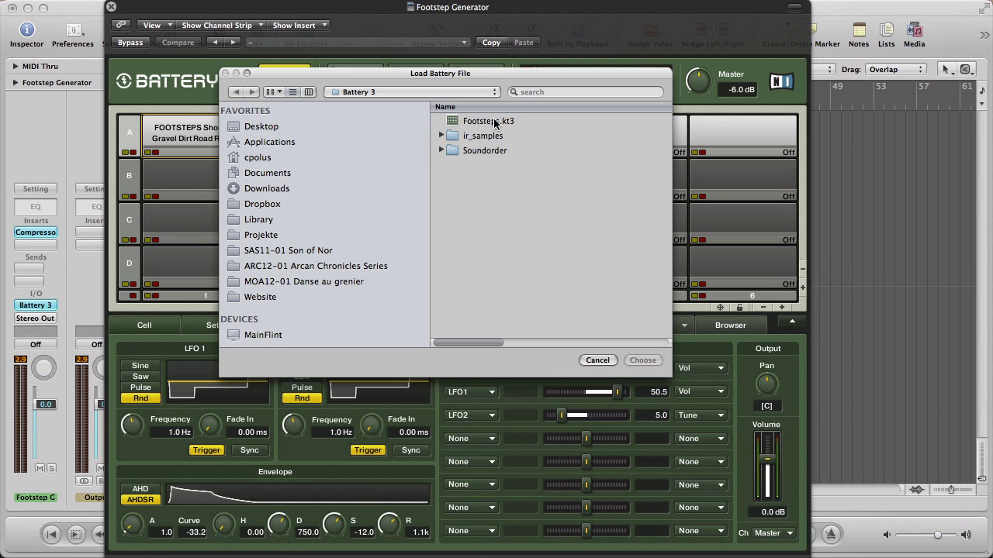
double_click(495, 123)
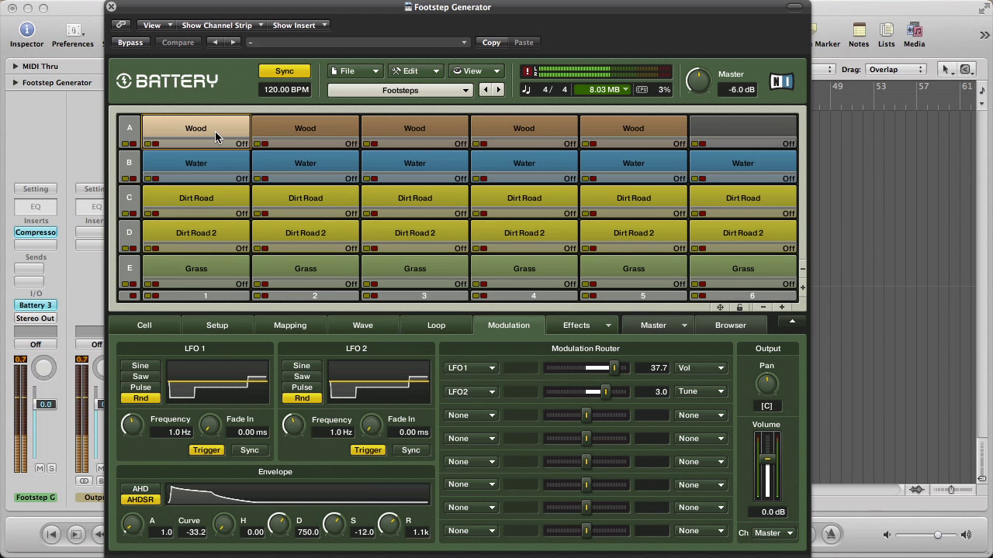
key(super+w)
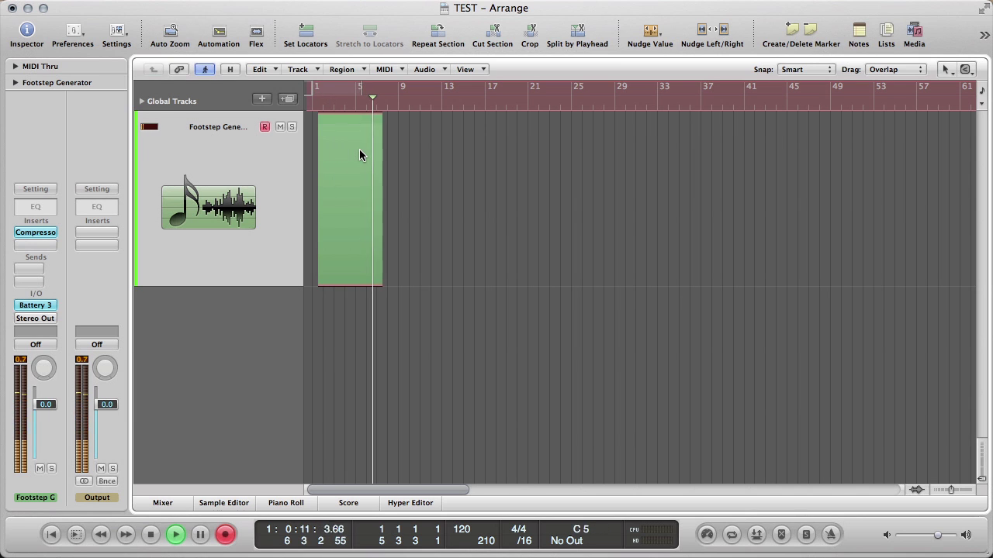
Step: Stop recording, view the Footsteps 1 notes in the Piano Roll, and play them from the start
key(space)
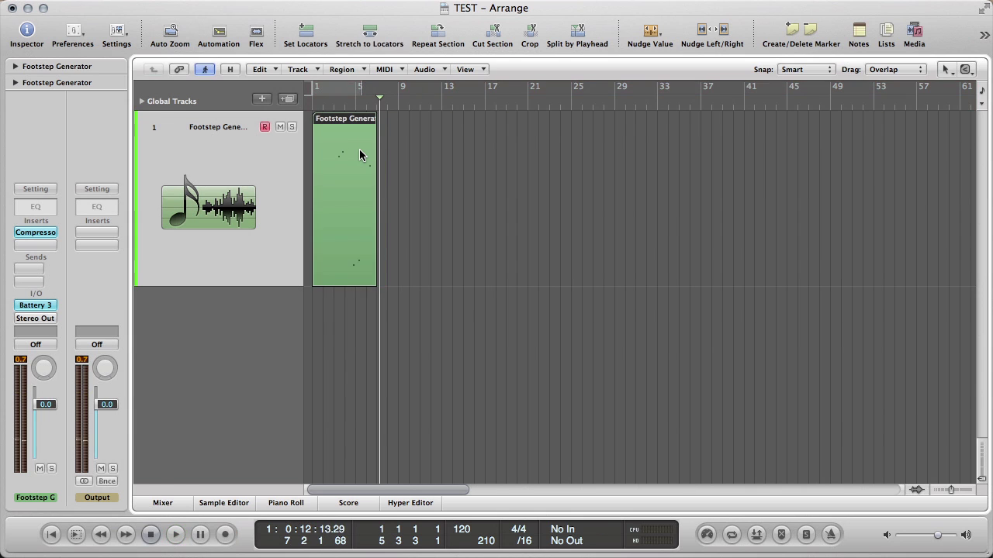
key(p)
key(Return)
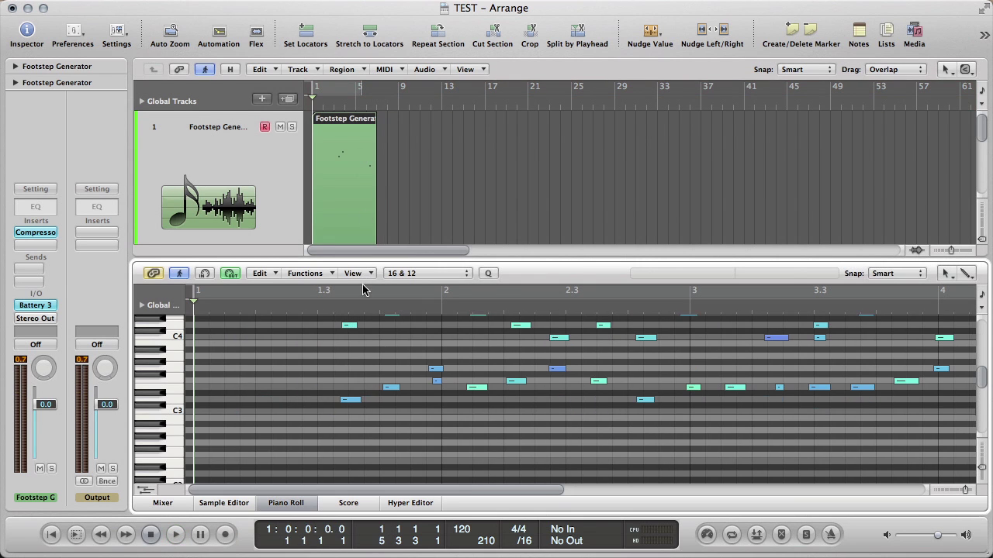
scroll(390, 375, up, 3)
key(space)
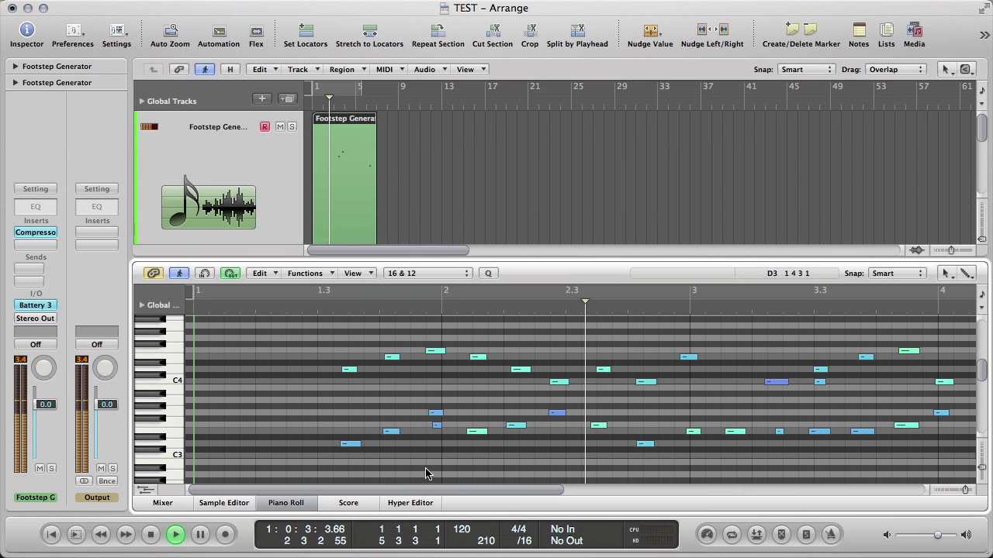
drag(433, 491, 550, 491)
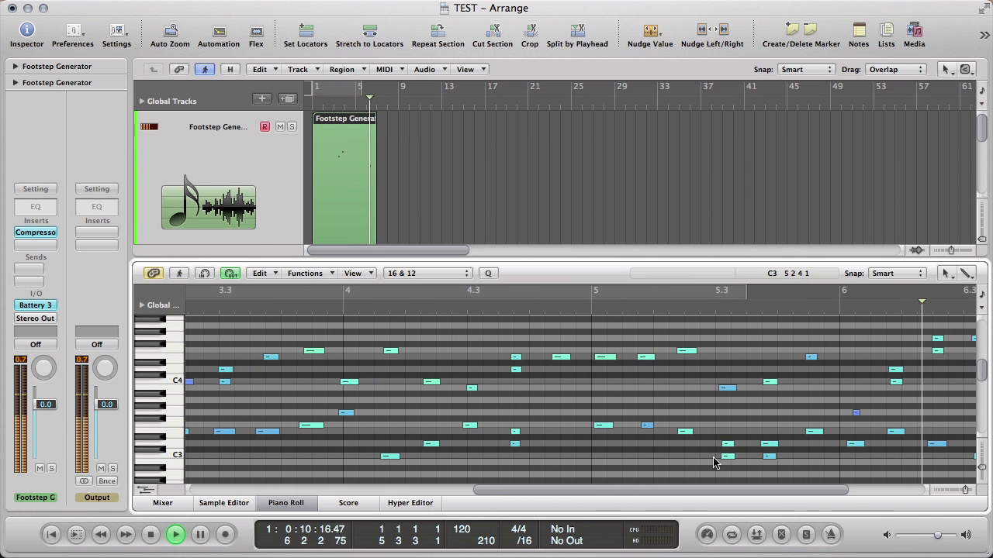
key(space)
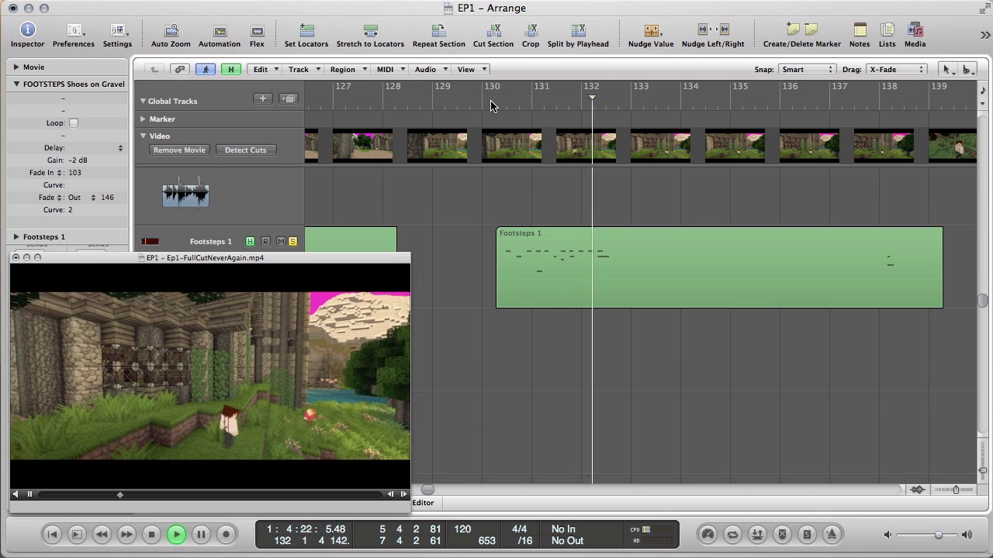
Step: Stop playback after hearing the Footsteps 1 region play against the episode video
key(space)
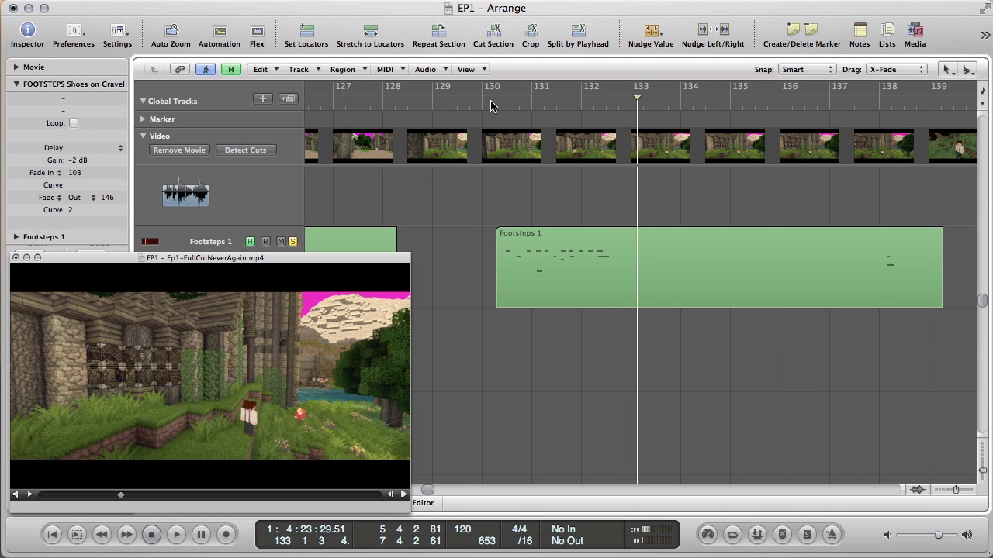